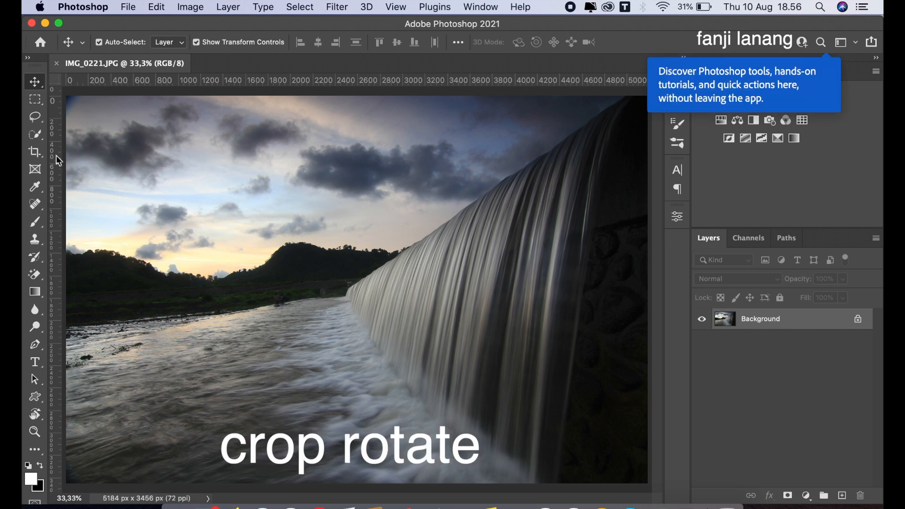
Rotate the photo slightly clockwise with the Crop tool to level the horizon, and apply the crop at the original ratio.
{"action": "left_click", "coordinate": [37, 150]}
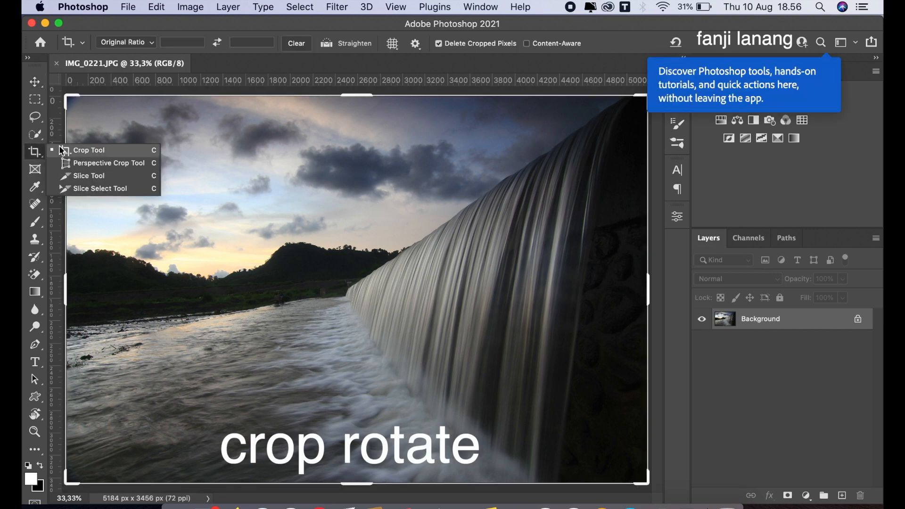
{"action": "left_click", "coordinate": [71, 150]}
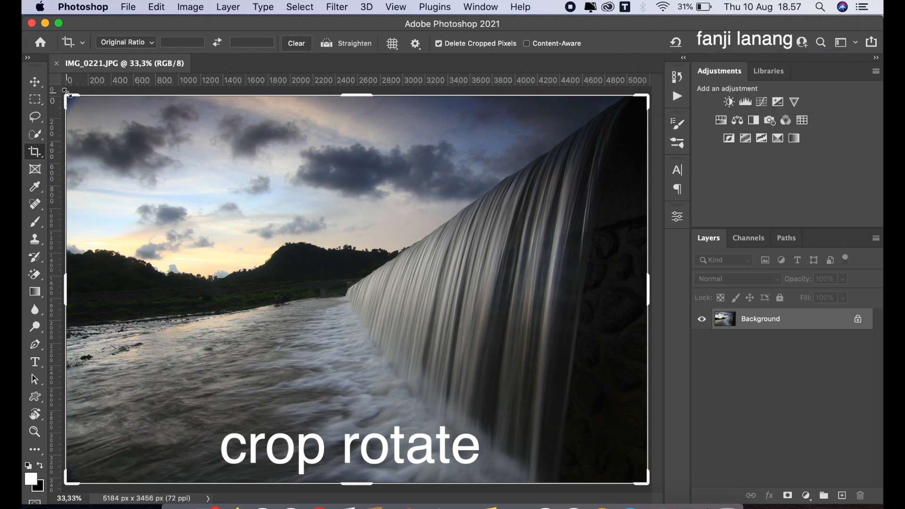
{"action": "key", "text": "super+minus"}
{"action": "left_click_drag", "start_coordinate": [90, 115], "coordinate": [107, 111]}
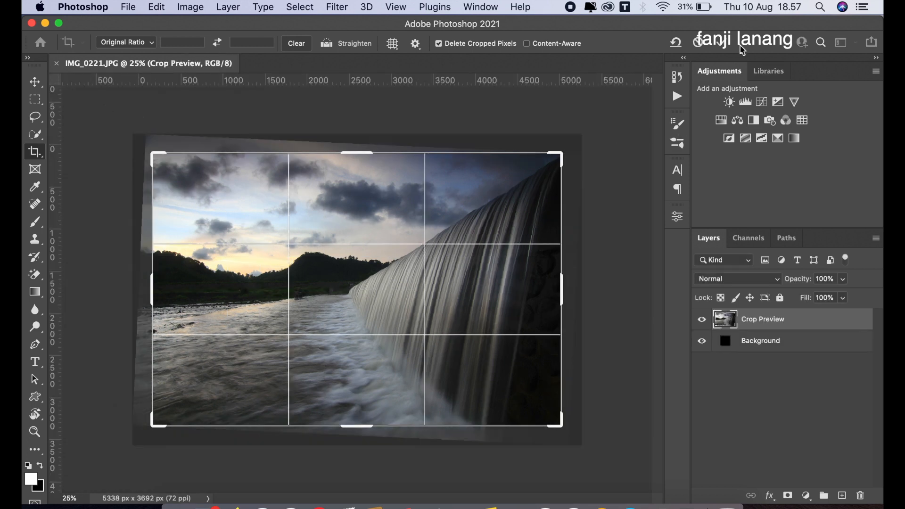
{"action": "left_click", "coordinate": [724, 43]}
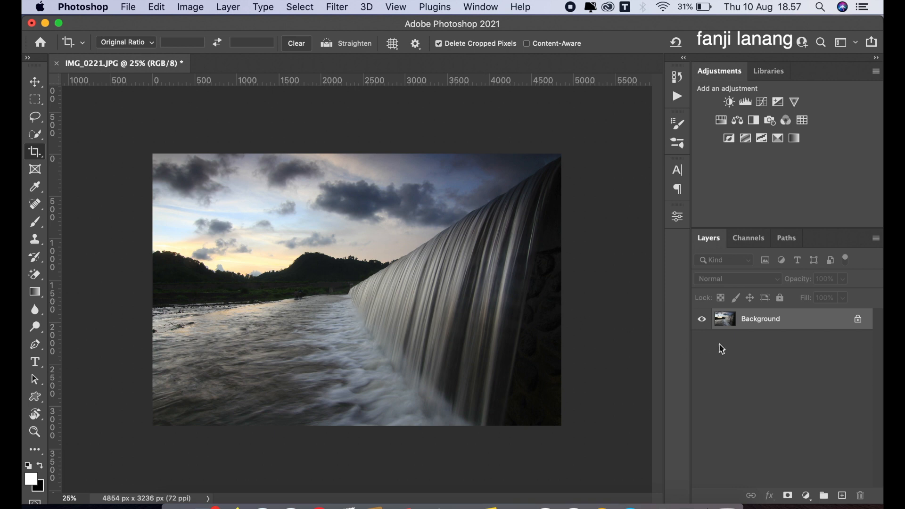
Duplicate the Background layer and open the copy in the Camera Raw Filter.
{"action": "left_click_drag", "start_coordinate": [775, 320], "coordinate": [842, 497]}
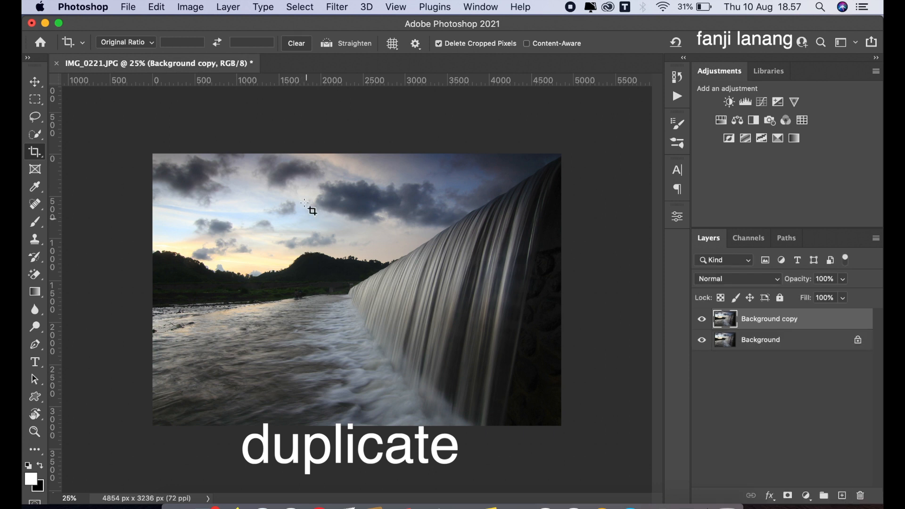
{"action": "left_click", "coordinate": [343, 9]}
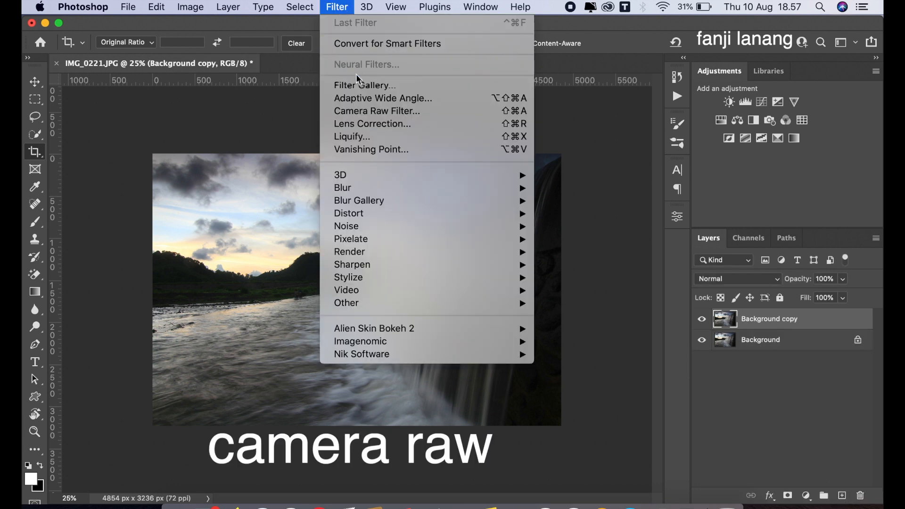
{"action": "left_click", "coordinate": [364, 111]}
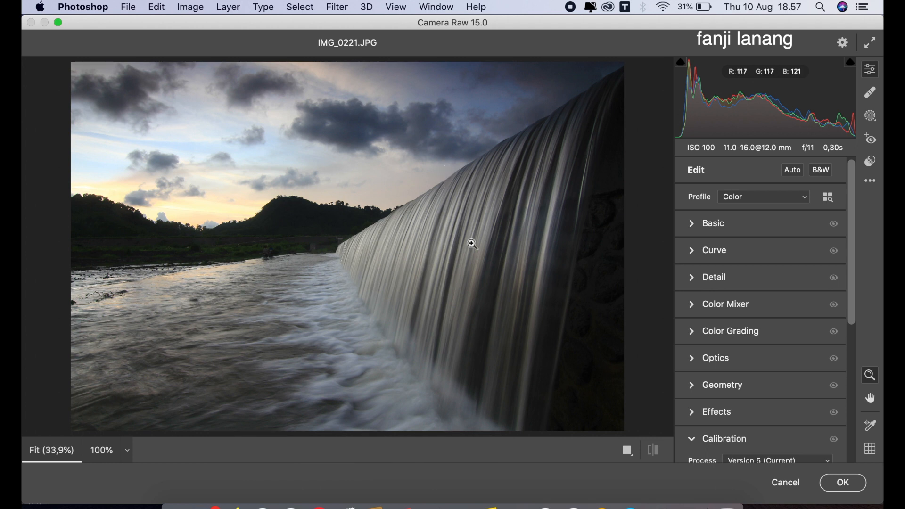
In the Basic adjustments, set Highlights to -100, Shadows to +100, Contrast to +20 and Blacks to -10.
{"action": "left_click", "coordinate": [690, 220]}
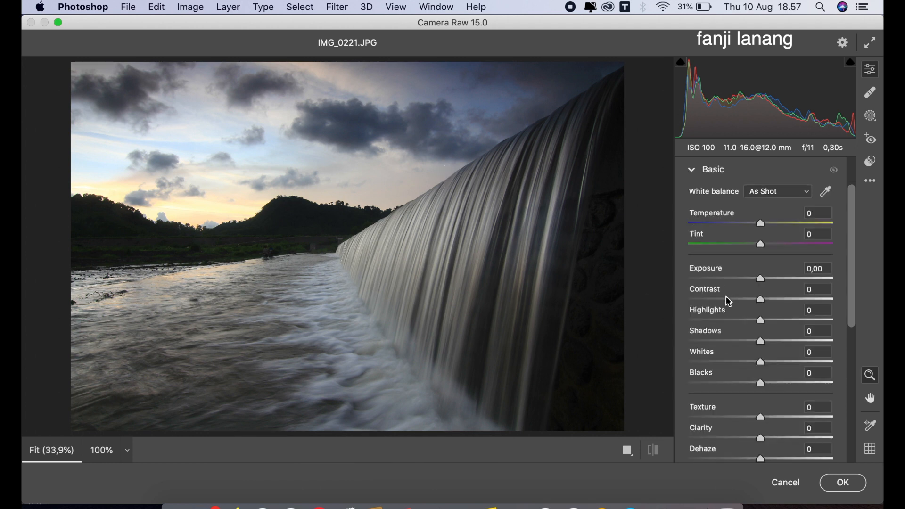
{"action": "left_click_drag", "start_coordinate": [741, 322], "coordinate": [669, 325]}
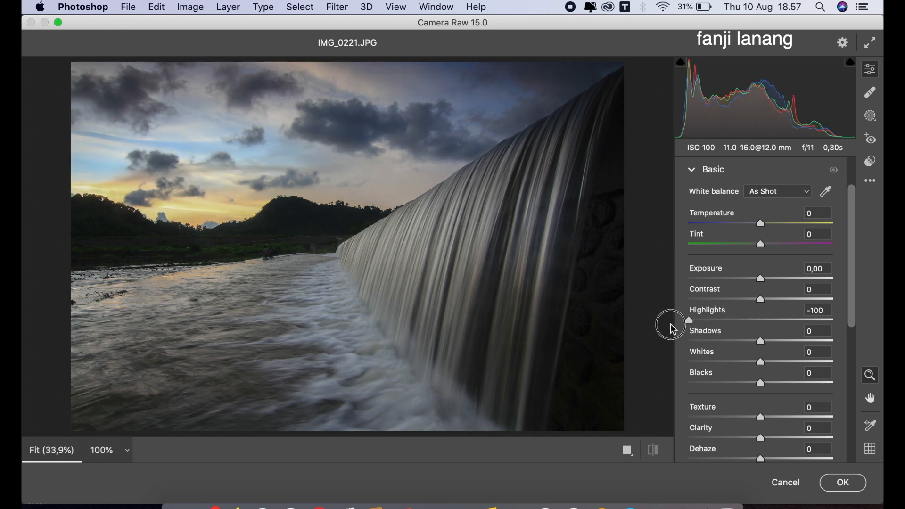
{"action": "left_click_drag", "start_coordinate": [772, 342], "coordinate": [867, 353]}
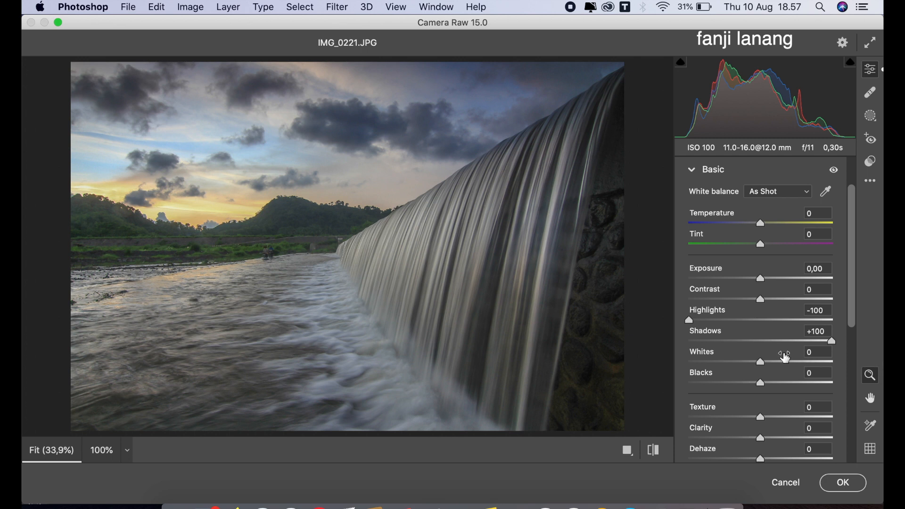
{"action": "left_click", "coordinate": [775, 300]}
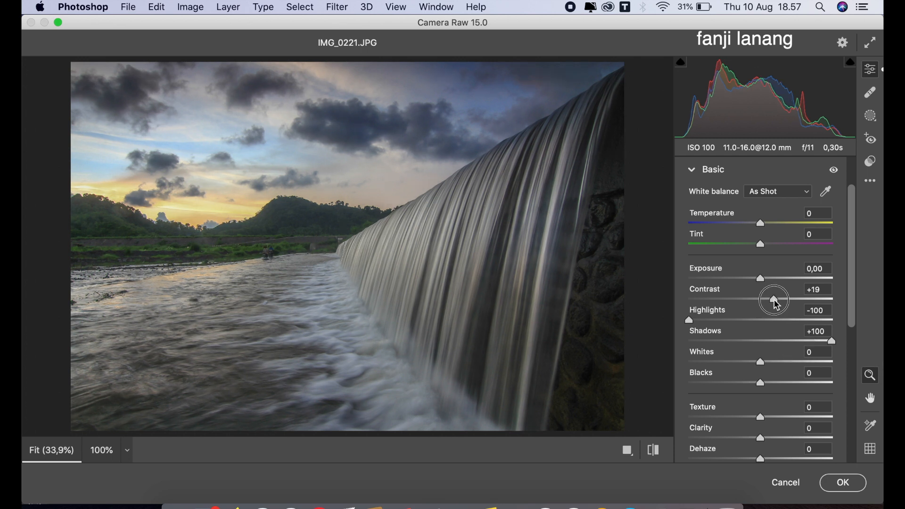
{"action": "left_click_drag", "start_coordinate": [776, 305], "coordinate": [775, 309]}
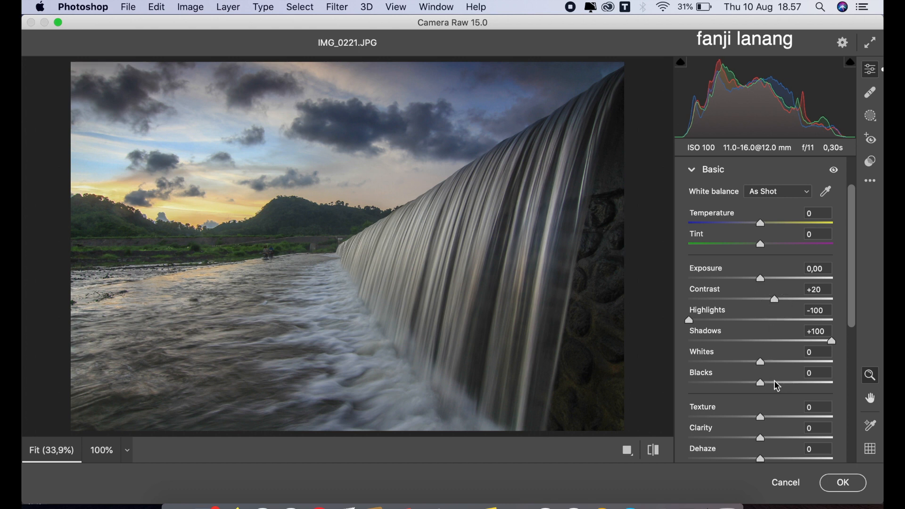
{"action": "left_click_drag", "start_coordinate": [760, 385], "coordinate": [756, 392]}
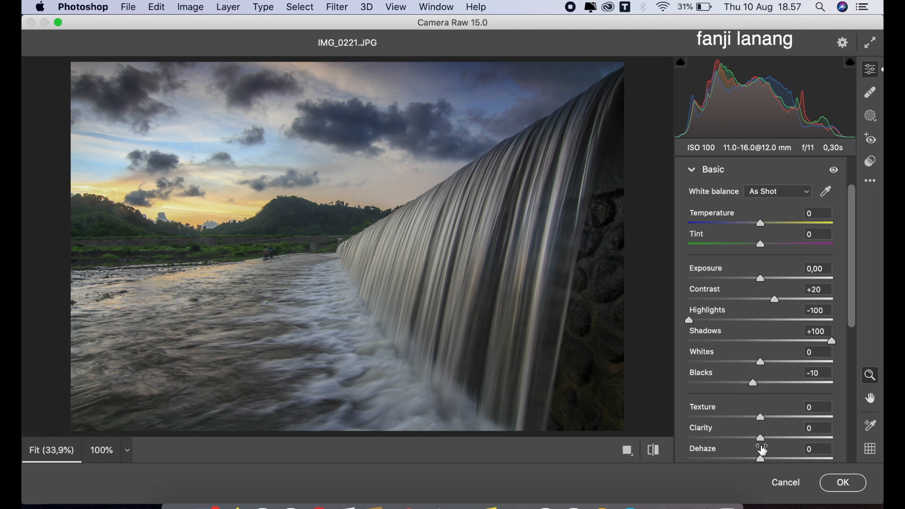
Set Clarity to +20, Dehaze to +25 and Exposure to +0,10 in the Basic adjustments.
{"action": "left_click_drag", "start_coordinate": [760, 439], "coordinate": [779, 462]}
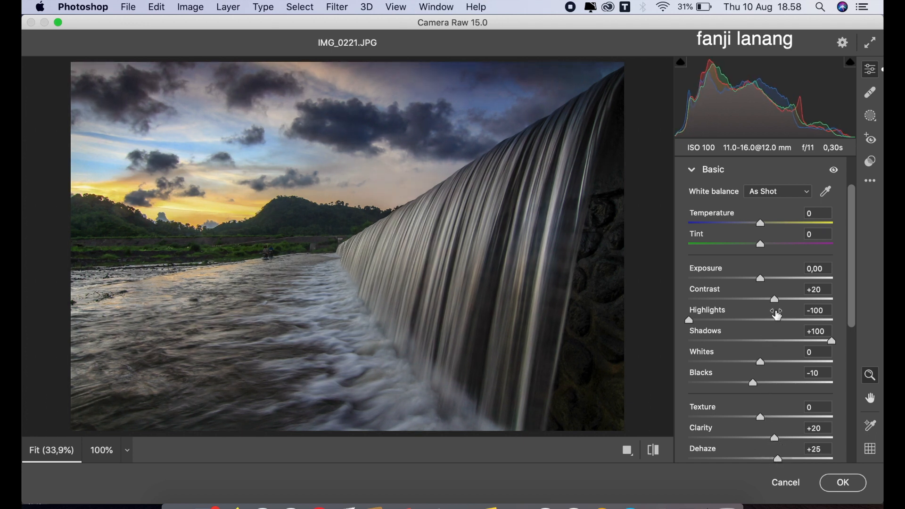
{"action": "left_click", "coordinate": [768, 279]}
{"action": "left_click_drag", "start_coordinate": [769, 284], "coordinate": [765, 292]}
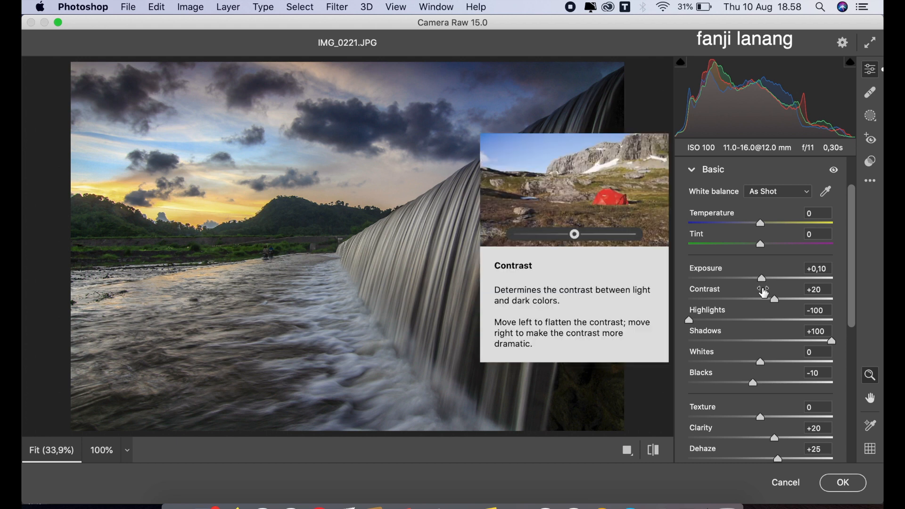
Set Vibrance to +15 and Saturation to +10, and collapse the Basic adjustments.
{"action": "left_click_drag", "start_coordinate": [850, 236], "coordinate": [852, 298]}
{"action": "left_click", "coordinate": [767, 357]}
{"action": "left_click_drag", "start_coordinate": [770, 363], "coordinate": [770, 391]}
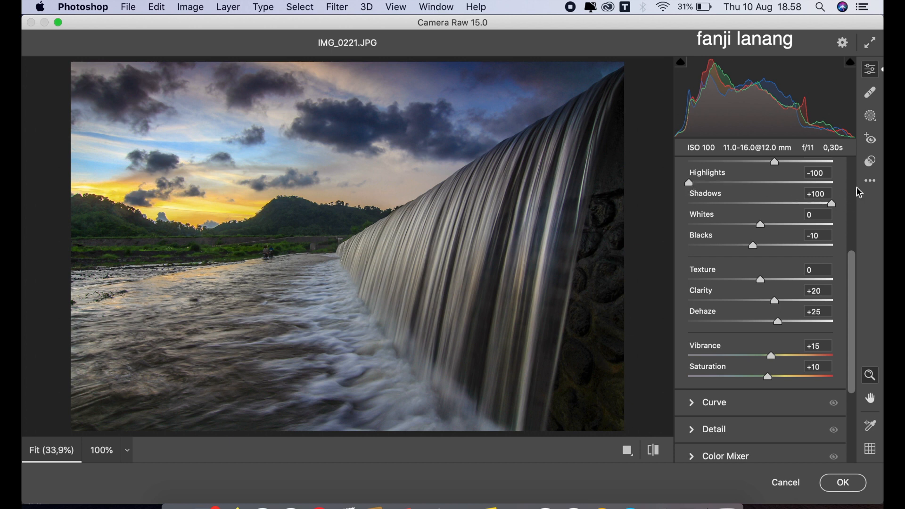
{"action": "scroll", "coordinate": [857, 188], "scroll_direction": "up", "scroll_amount": 5}
{"action": "left_click", "coordinate": [699, 224]}
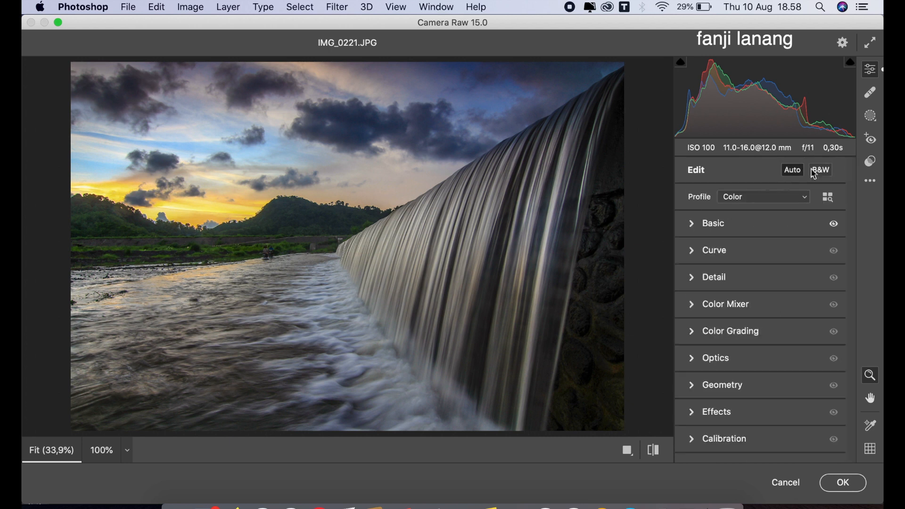
Start a new radial gradient mask with the overlay hidden and its Exposure set to +0,40.
{"action": "left_click", "coordinate": [870, 116]}
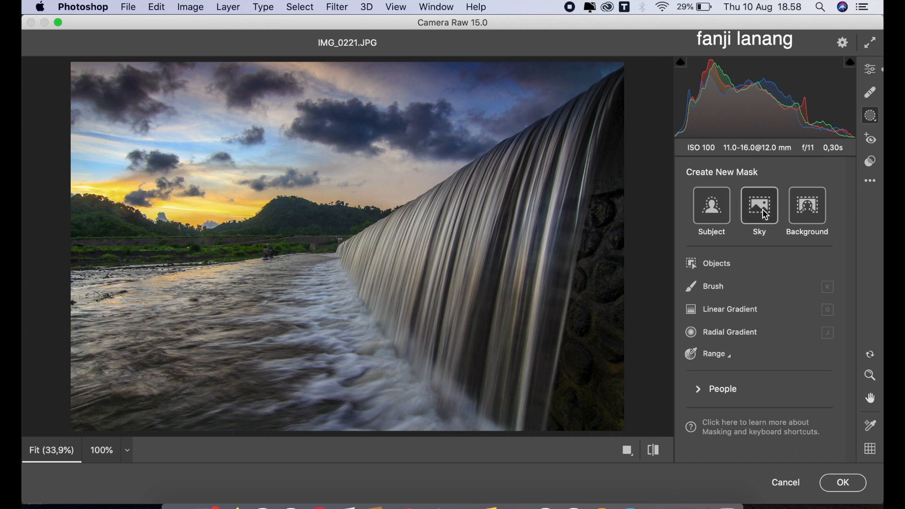
{"action": "left_click", "coordinate": [733, 336]}
{"action": "left_click", "coordinate": [733, 335]}
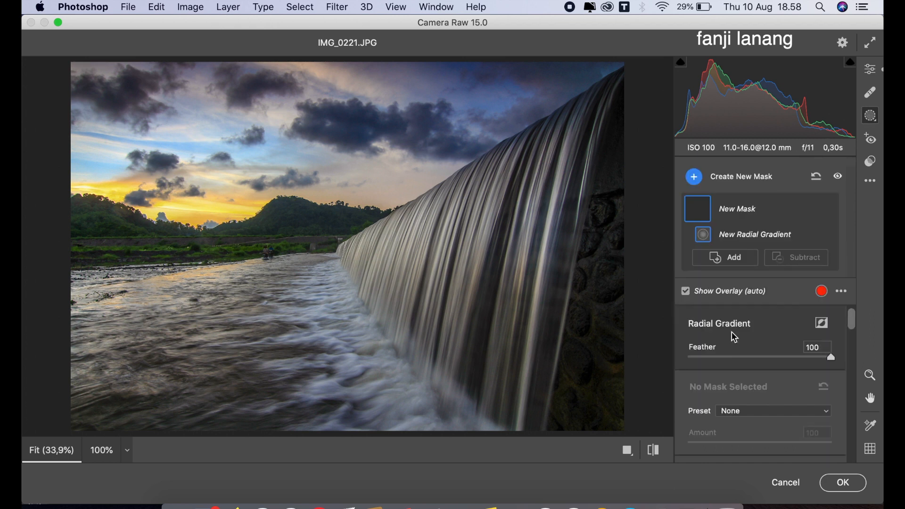
{"action": "left_click", "coordinate": [686, 292]}
{"action": "left_click_drag", "start_coordinate": [851, 319], "coordinate": [851, 342]}
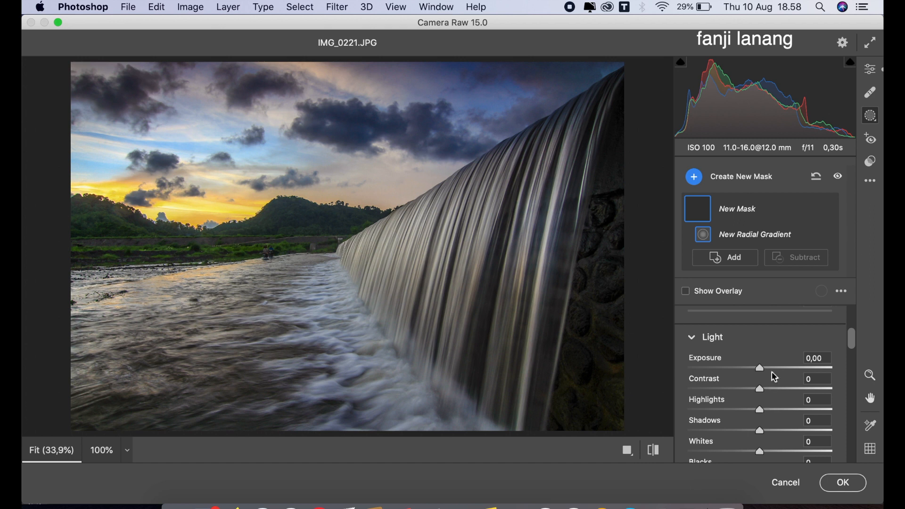
{"action": "left_click_drag", "start_coordinate": [764, 367], "coordinate": [767, 368]}
Draw a flat radial gradient ellipse across the middle of the waterfall and widen it to the photo's right edge.
{"action": "left_click_drag", "start_coordinate": [411, 263], "coordinate": [609, 262]}
{"action": "left_click_drag", "start_coordinate": [473, 267], "coordinate": [504, 265]}
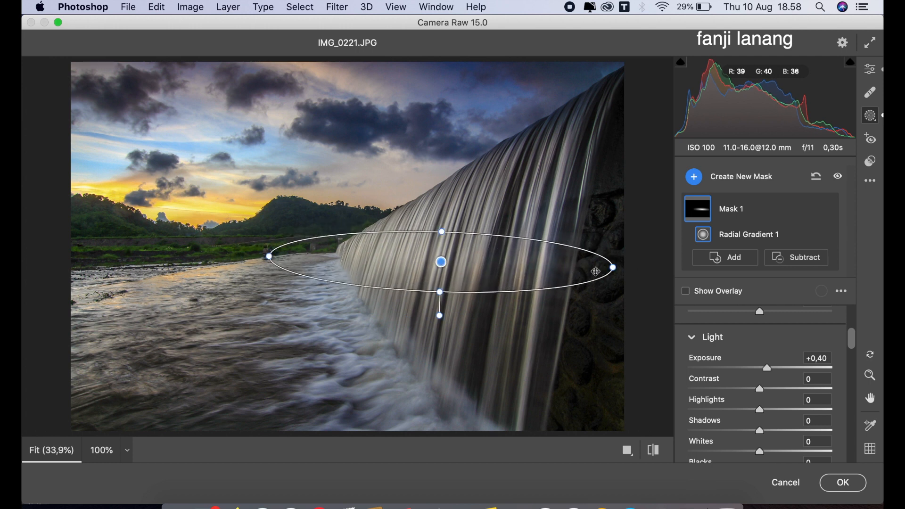
{"action": "left_click_drag", "start_coordinate": [612, 267], "coordinate": [632, 269]}
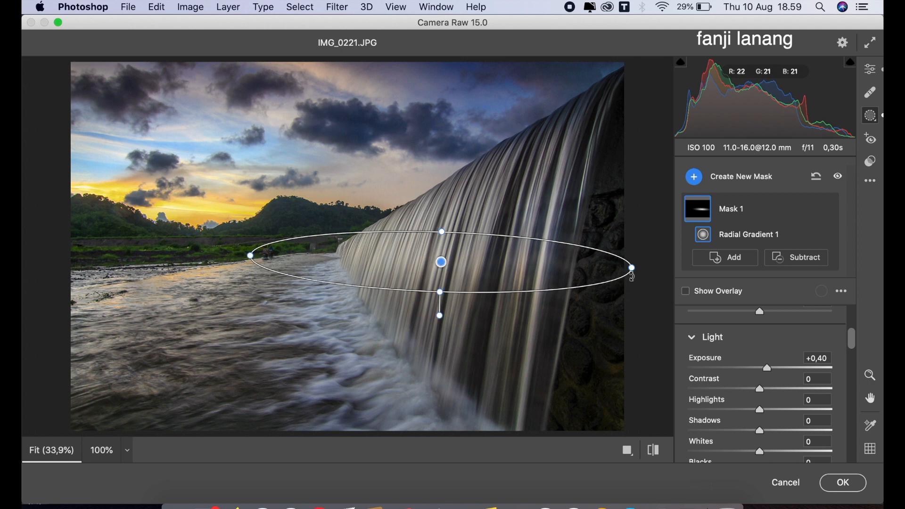
Set the radial mask's Exposure to +0,80 and Contrast to +61.
{"action": "left_click_drag", "start_coordinate": [768, 367], "coordinate": [807, 396]}
{"action": "left_click_drag", "start_coordinate": [772, 368], "coordinate": [779, 375]}
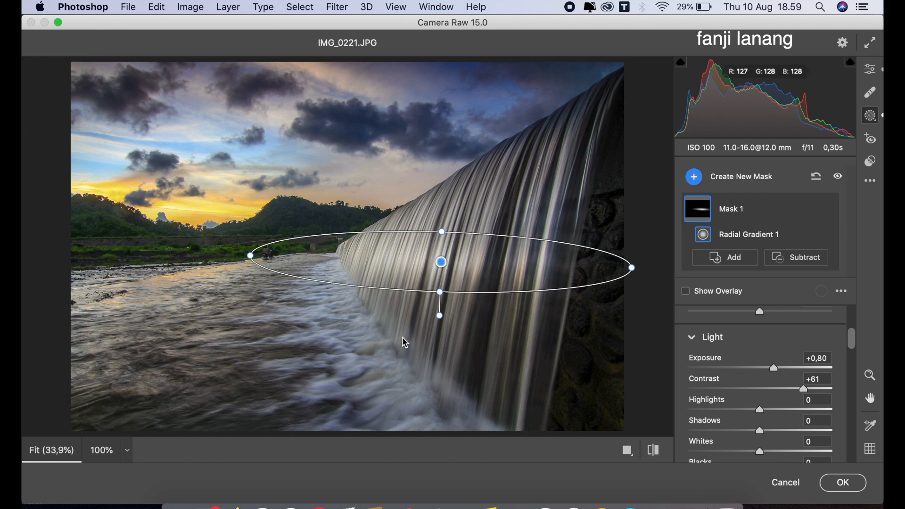
{"action": "left_click", "coordinate": [749, 265]}
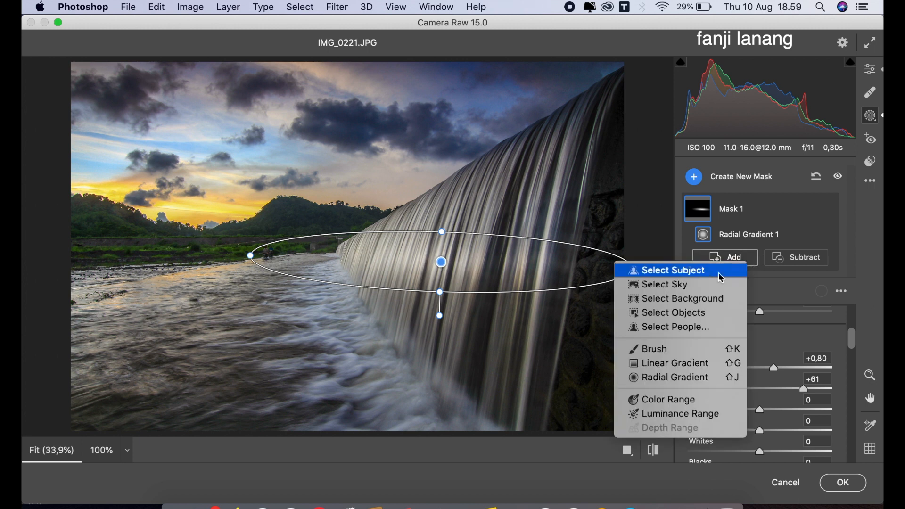
{"action": "left_click", "coordinate": [860, 260]}
Make the radial gradient ellipse on the waterfall slightly taller.
{"action": "left_click_drag", "start_coordinate": [854, 338], "coordinate": [853, 311]}
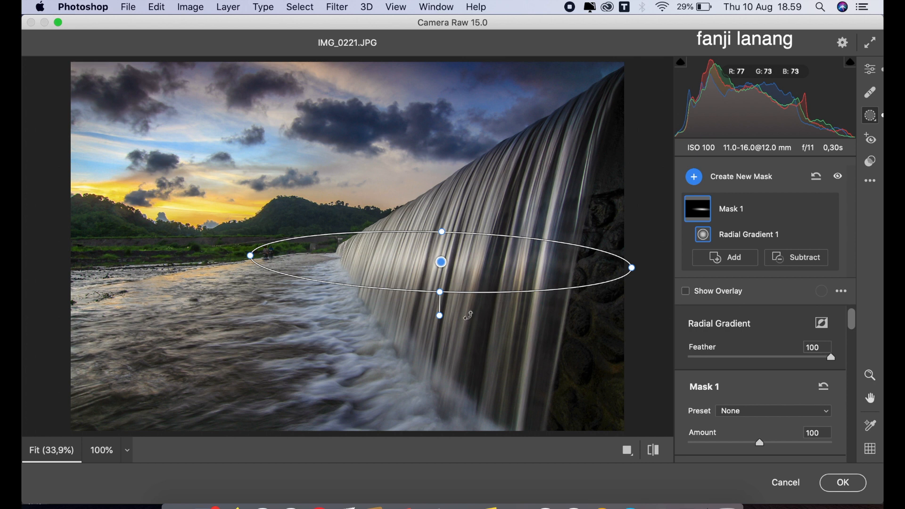
{"action": "left_click_drag", "start_coordinate": [440, 316], "coordinate": [439, 326]}
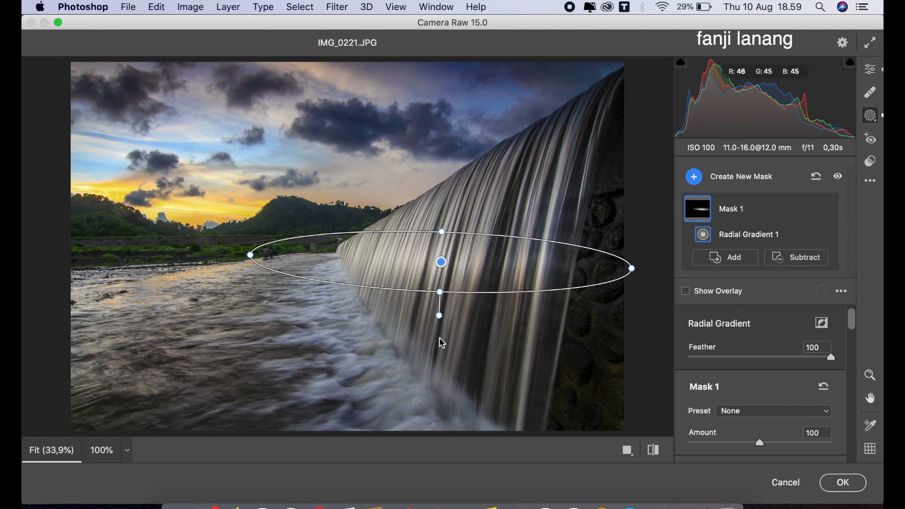
{"action": "mouse_move", "coordinate": [440, 293]}
{"action": "left_mouse_down"}
{"action": "mouse_move", "coordinate": [441, 320]}
{"action": "mouse_move", "coordinate": [439, 304]}
{"action": "left_mouse_up"}
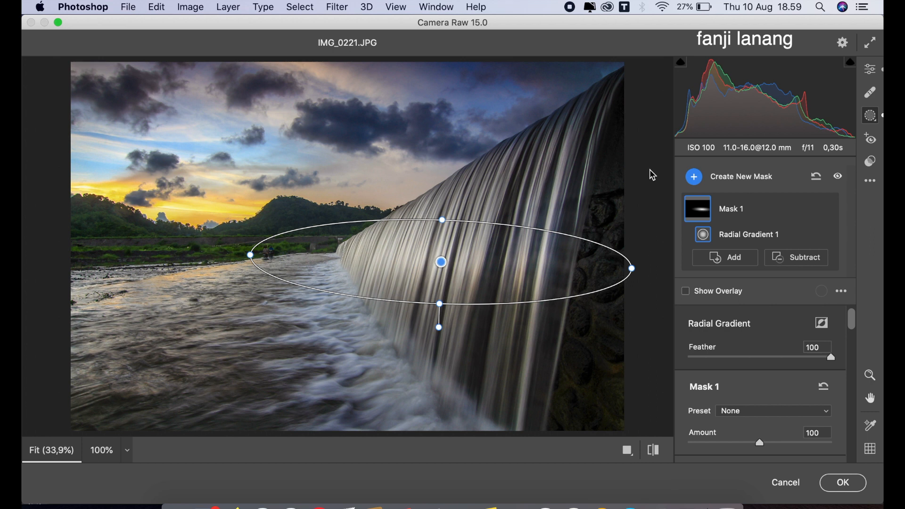
In the Color Mixer, set the hue of Aquas to +38 and Purples to -100, and shift Yellows slightly toward orange.
{"action": "left_click", "coordinate": [867, 75]}
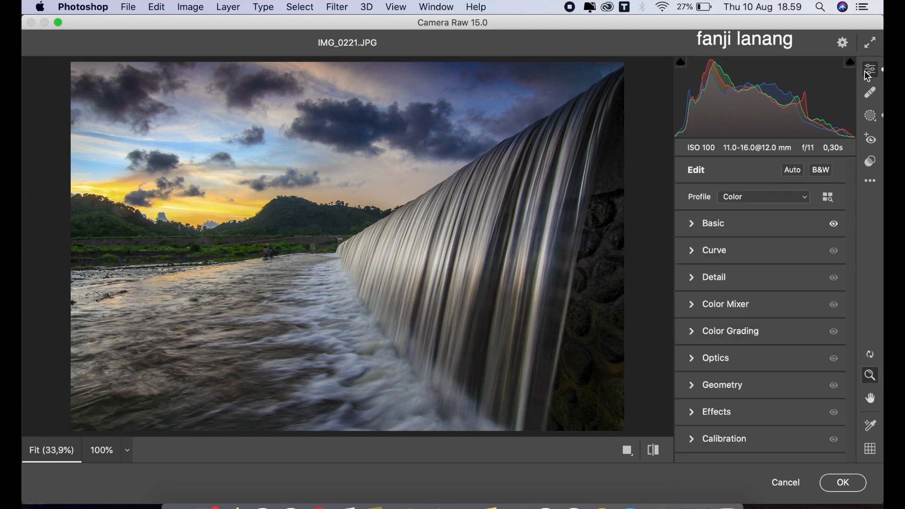
{"action": "left_click", "coordinate": [692, 303]}
{"action": "left_click", "coordinate": [698, 241]}
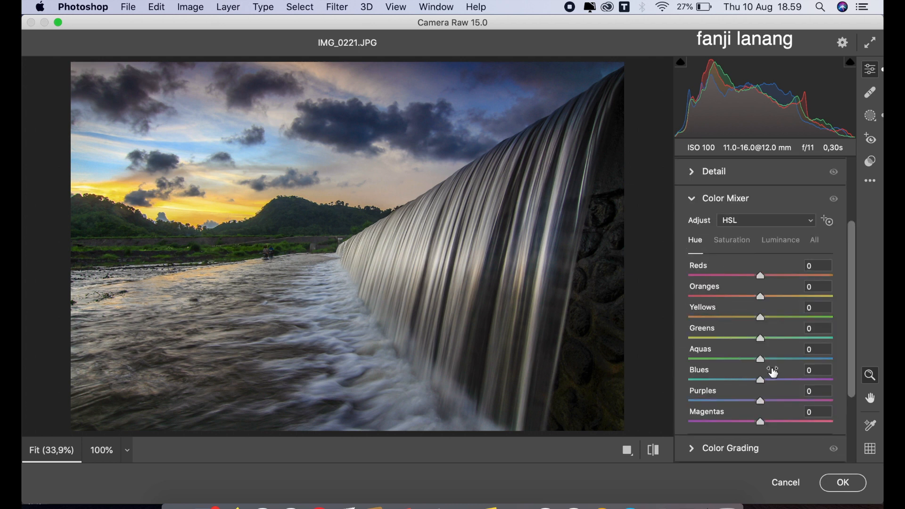
{"action": "left_click", "coordinate": [775, 361]}
{"action": "mouse_move", "coordinate": [788, 365]}
{"action": "left_mouse_down"}
{"action": "mouse_move", "coordinate": [819, 363]}
{"action": "mouse_move", "coordinate": [628, 359]}
{"action": "mouse_move", "coordinate": [874, 356]}
{"action": "mouse_move", "coordinate": [790, 363]}
{"action": "left_mouse_up"}
{"action": "left_click", "coordinate": [744, 400]}
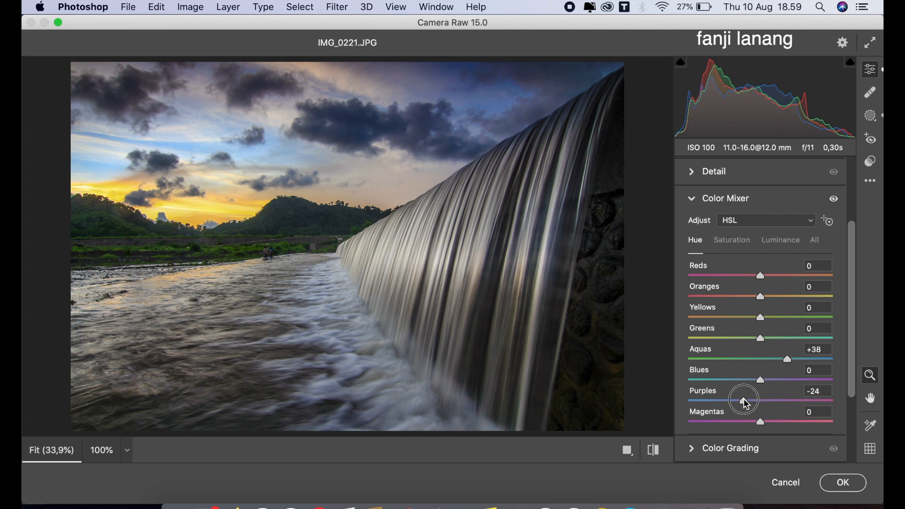
{"action": "left_click_drag", "start_coordinate": [745, 401], "coordinate": [671, 400]}
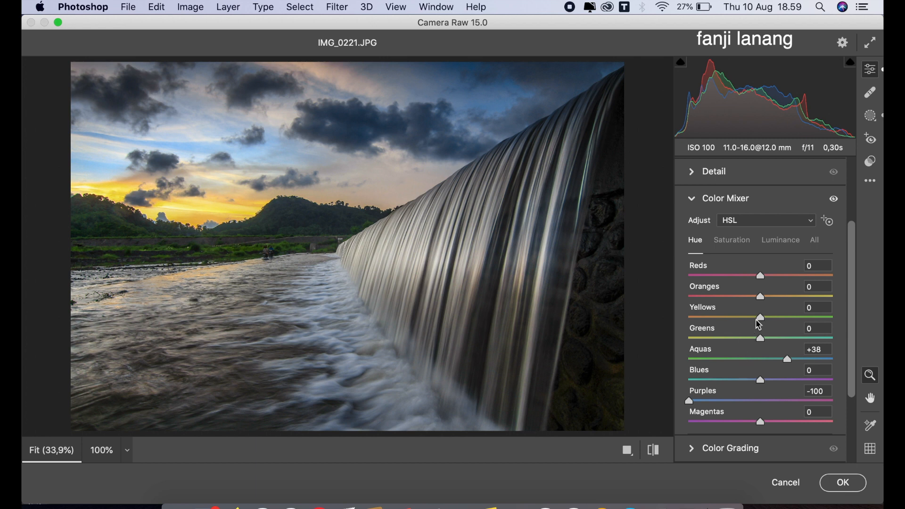
{"action": "left_click_drag", "start_coordinate": [747, 318], "coordinate": [752, 326]}
Set the overall Exposure to +0,40, apply the Camera Raw edits and compare the edited layer with the original.
{"action": "left_click", "coordinate": [692, 198]}
{"action": "left_click", "coordinate": [694, 217]}
{"action": "left_click_drag", "start_coordinate": [761, 278], "coordinate": [767, 289]}
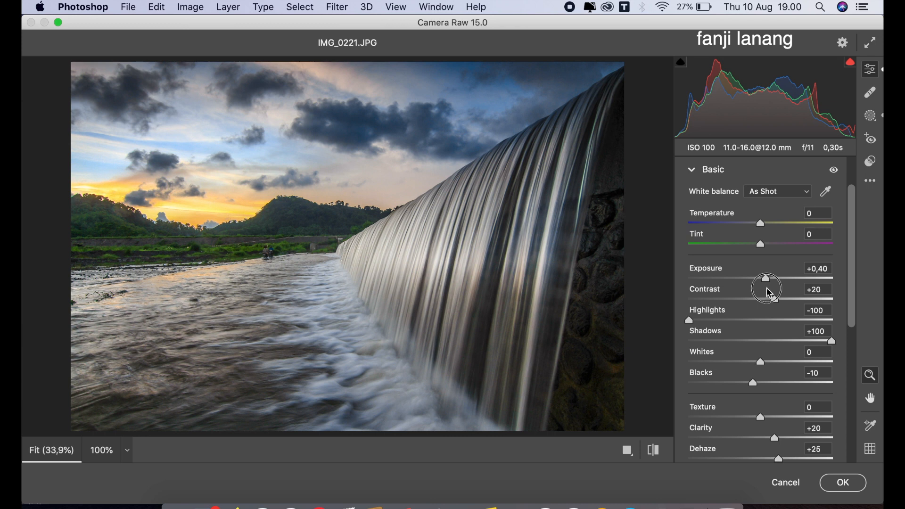
{"action": "left_click", "coordinate": [845, 482]}
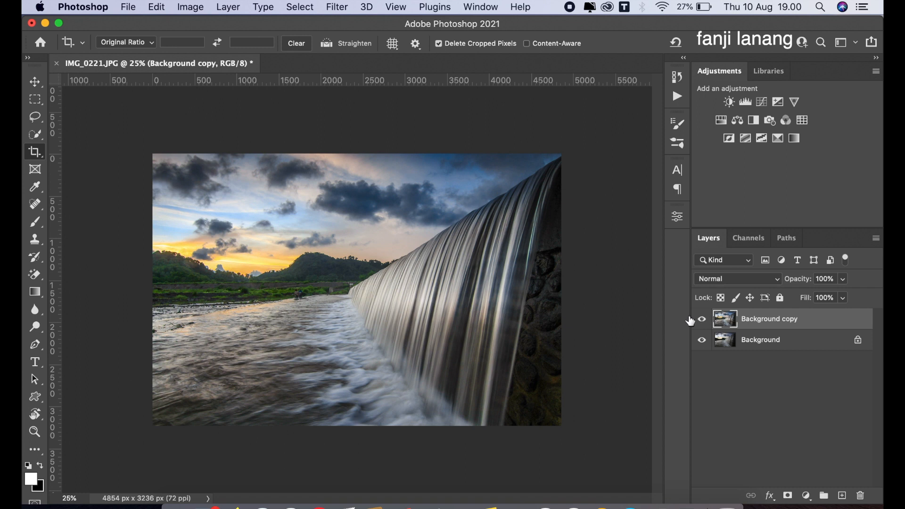
{"action": "left_click", "coordinate": [702, 320]}
{"action": "left_click", "coordinate": [702, 320]}
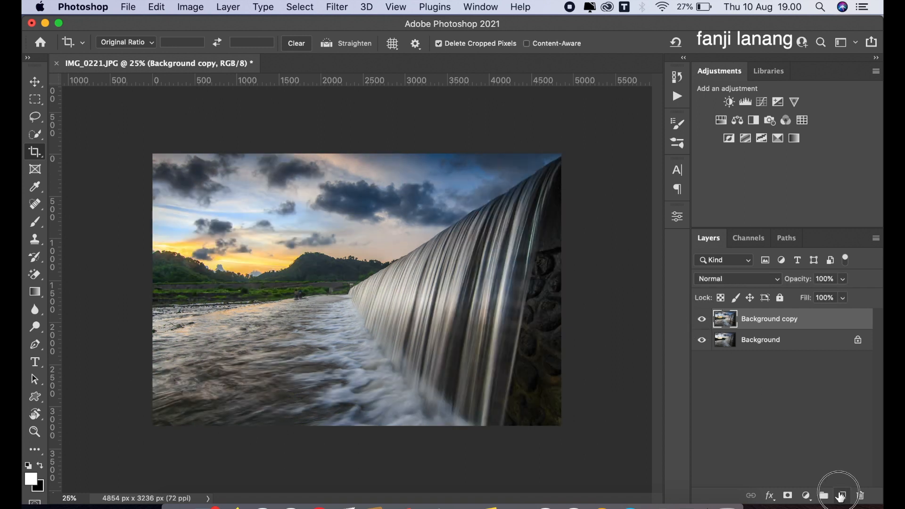
Add a new layer and stamp the signature in white on the photo's lower-right corner with the signature brush at 500 px.
{"action": "left_click", "coordinate": [841, 494]}
{"action": "left_click", "coordinate": [34, 224]}
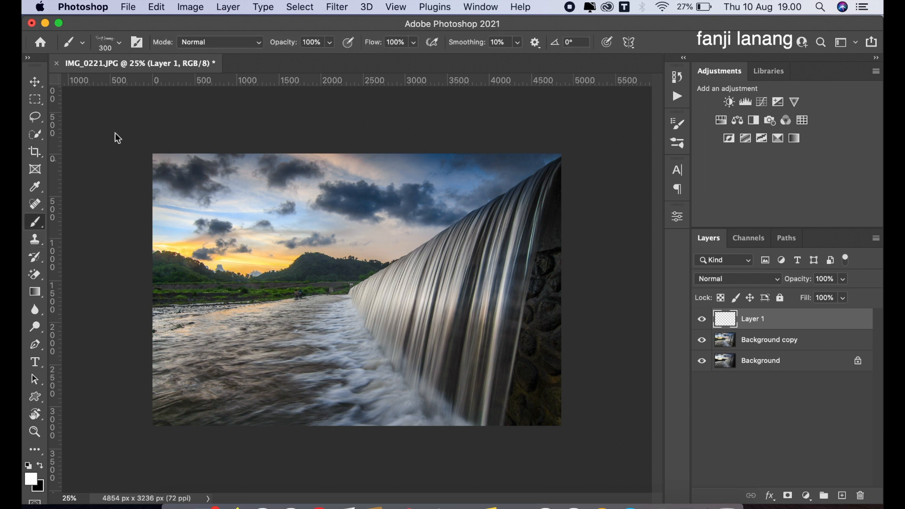
{"action": "left_click", "coordinate": [118, 43]}
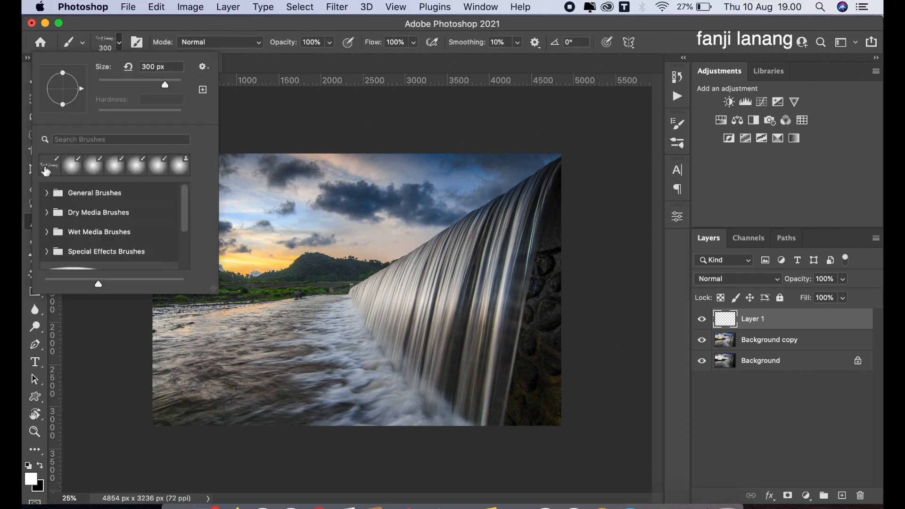
{"action": "left_click", "coordinate": [305, 66]}
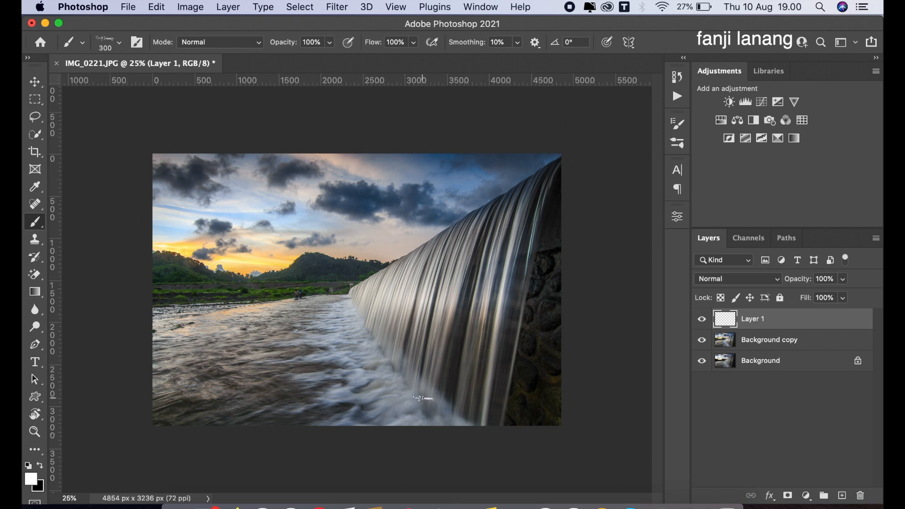
{"action": "key", "text": "bracketright"}
{"action": "key", "text": "bracketright"}
{"action": "left_click", "coordinate": [529, 406]}
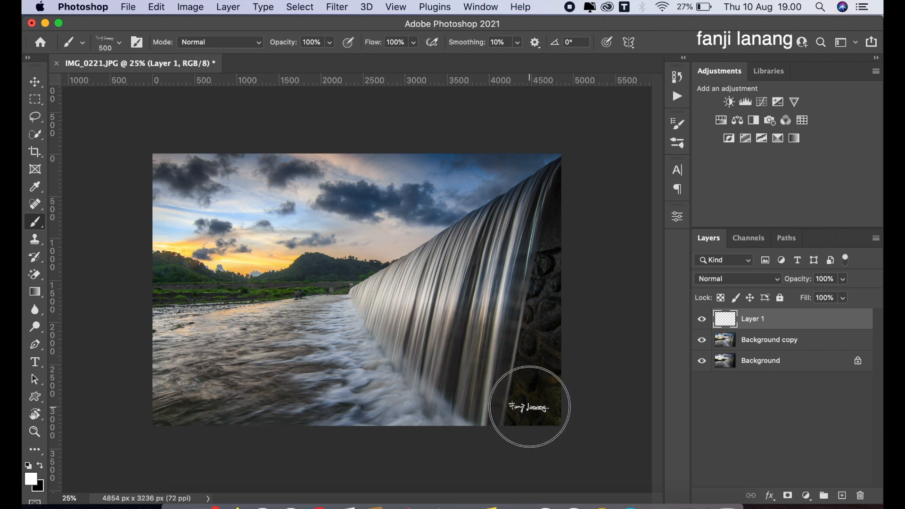